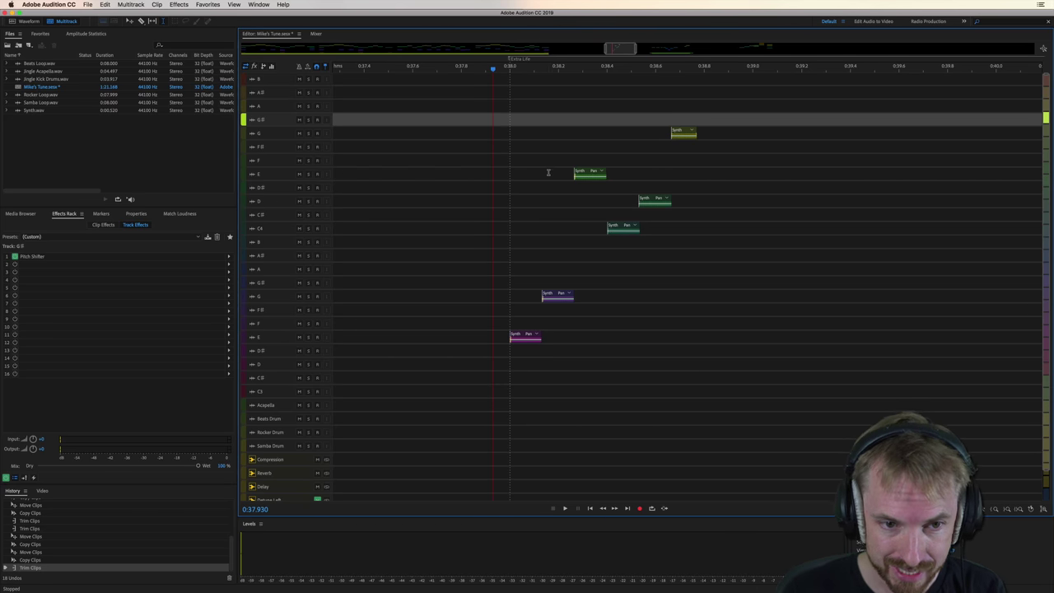
scroll(511, 72, down, 5)
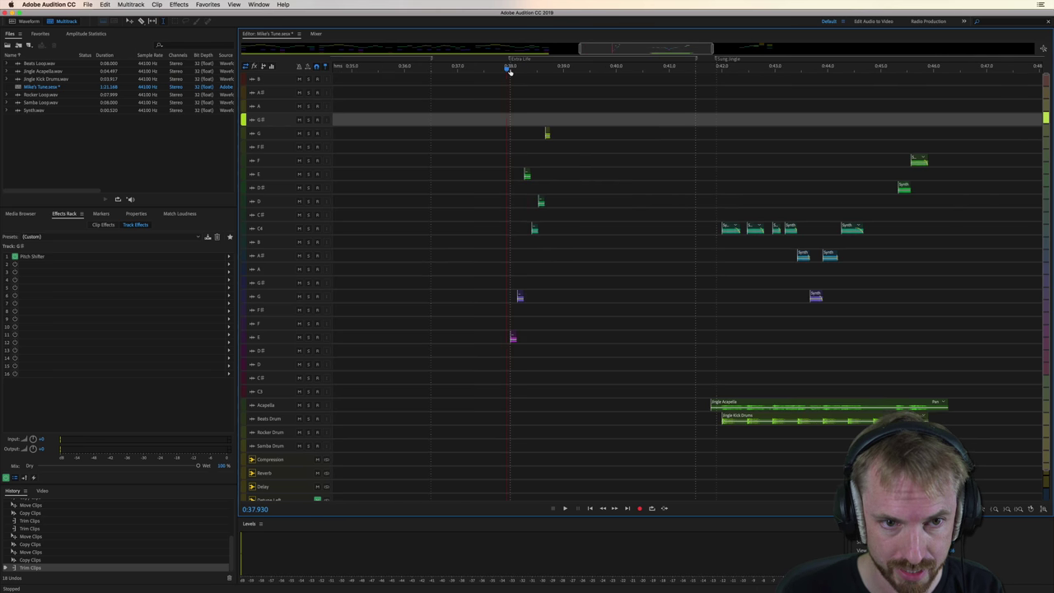
scroll(593, 76, down, 3)
Pan the timeline so the start of the Extra Life session is in view
drag(591, 73, 712, 72)
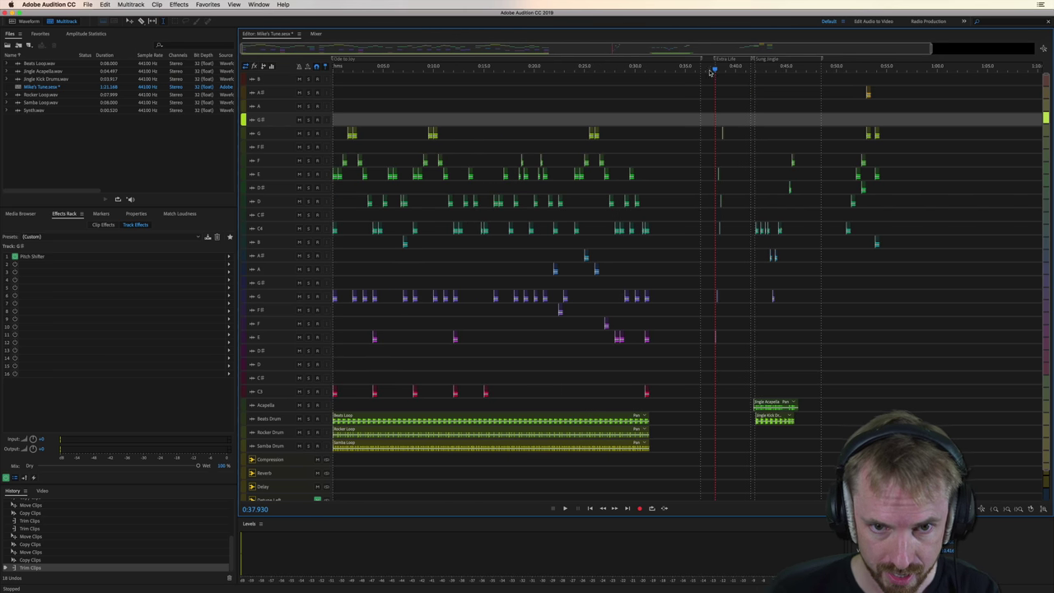
scroll(716, 71, up, 3)
scroll(705, 67, up, 2)
scroll(557, 68, up, 2)
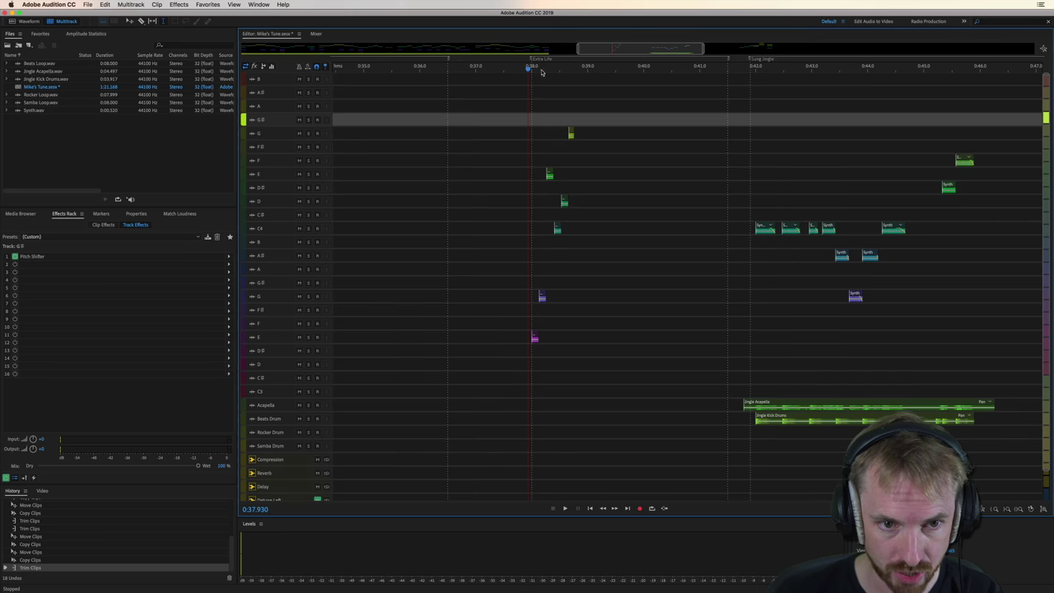
scroll(532, 70, up, 2)
scroll(528, 70, up, 2)
scroll(523, 71, up, 2)
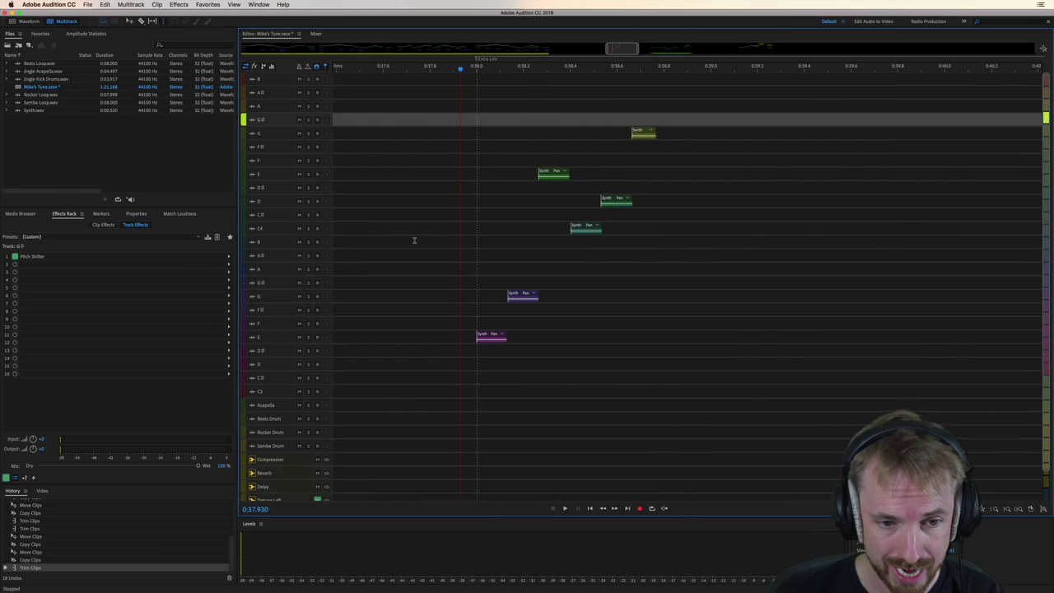
drag(368, 234, 795, 279)
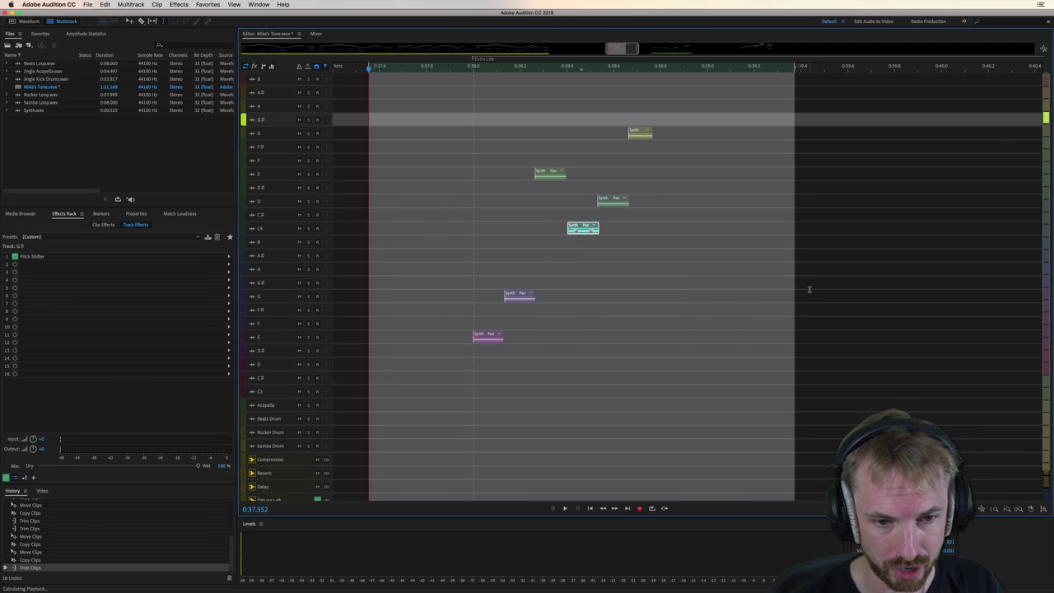
key(space)
key(space)
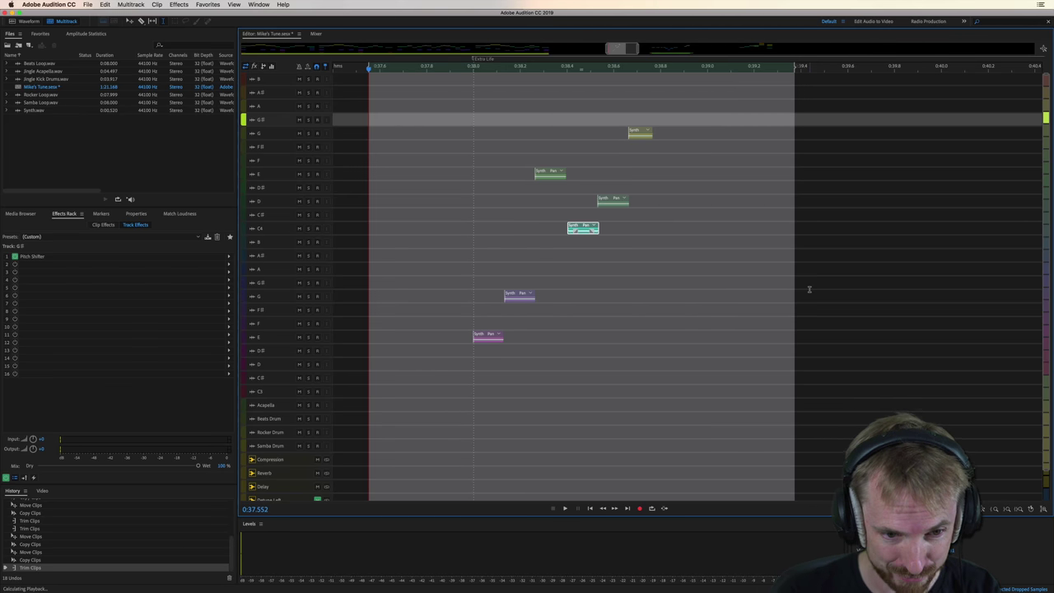
key(space)
key(space)
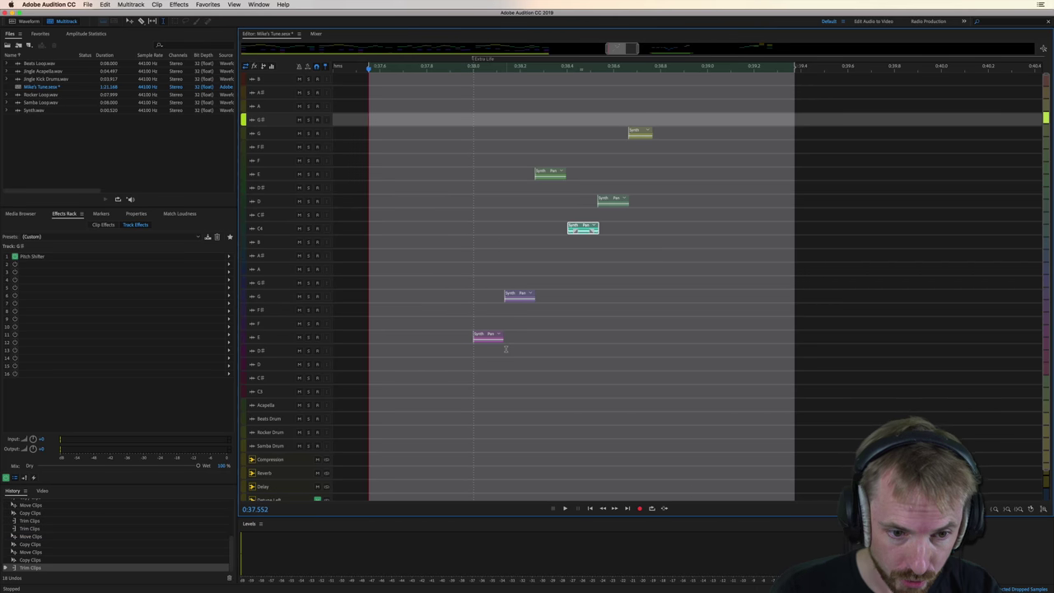
Deselect the time range over the logo notes via an empty spot on track F
click(536, 323)
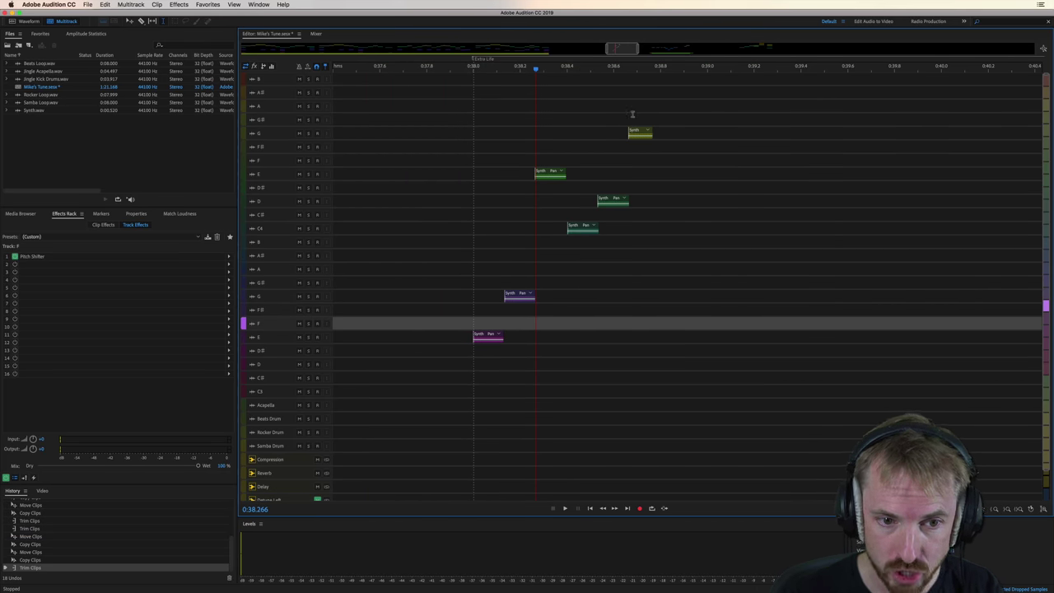